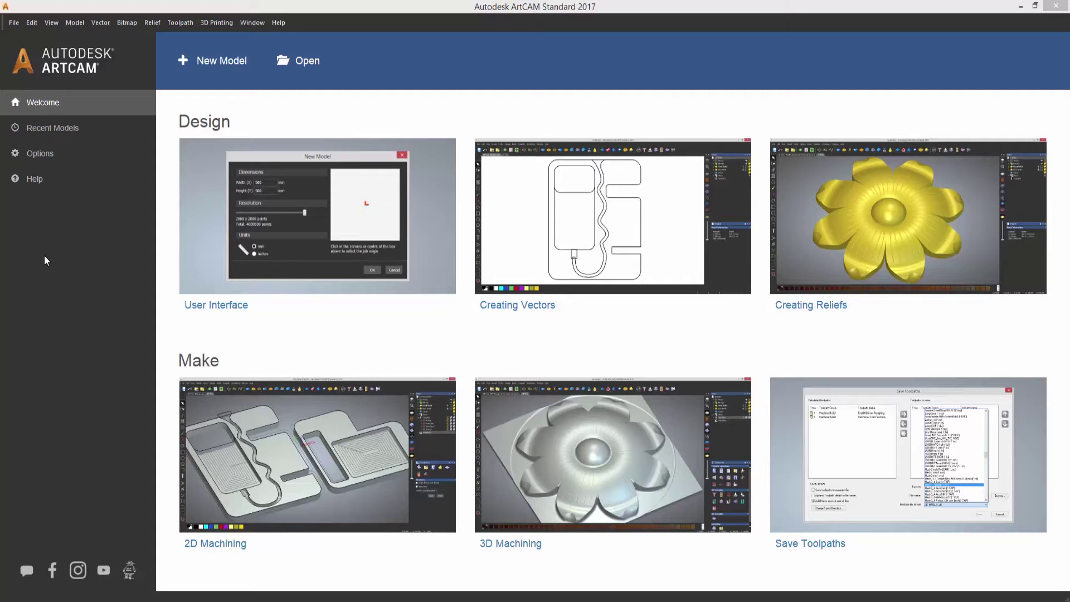
{"action": "left_click", "coordinate": [63, 125]}
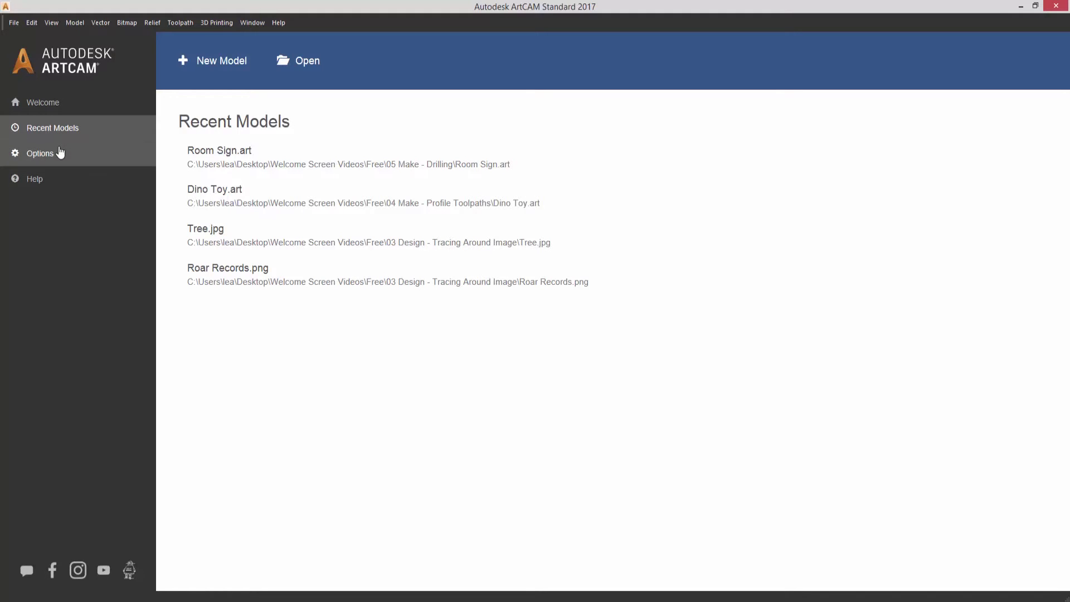
{"action": "left_click", "coordinate": [60, 152]}
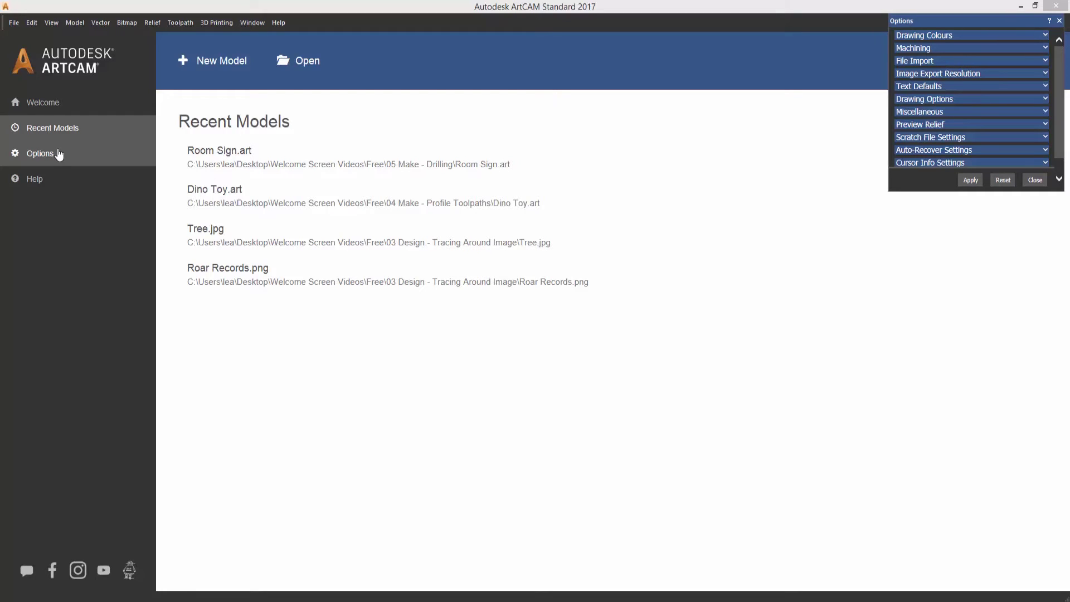
{"action": "left_click", "coordinate": [60, 155]}
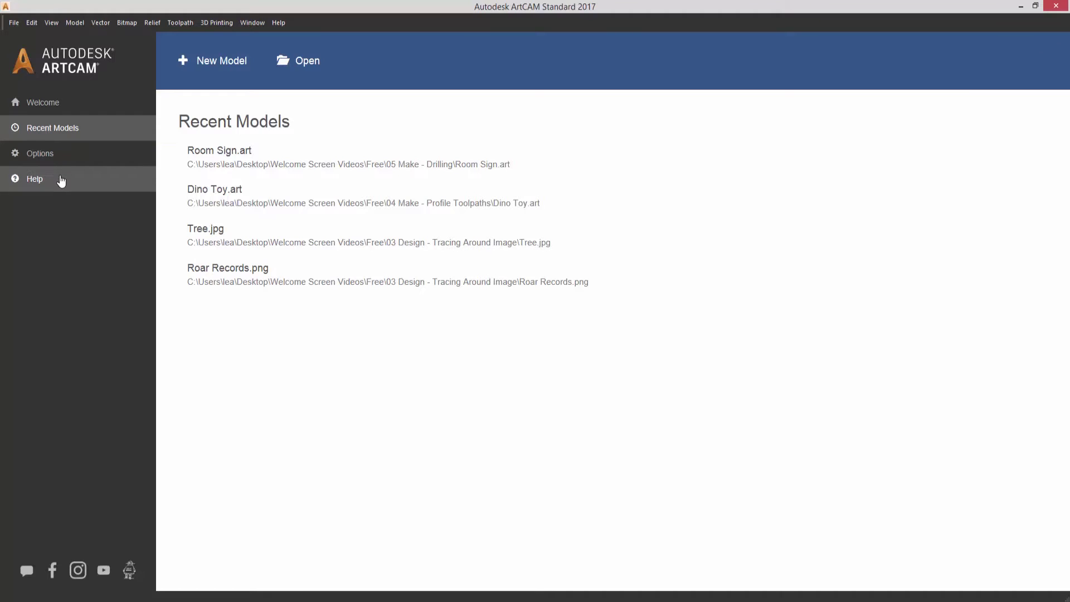
Show the Help page with Knowledgebase, Tutorials, Forum, Documentation and What's New links
{"action": "left_click", "coordinate": [61, 180]}
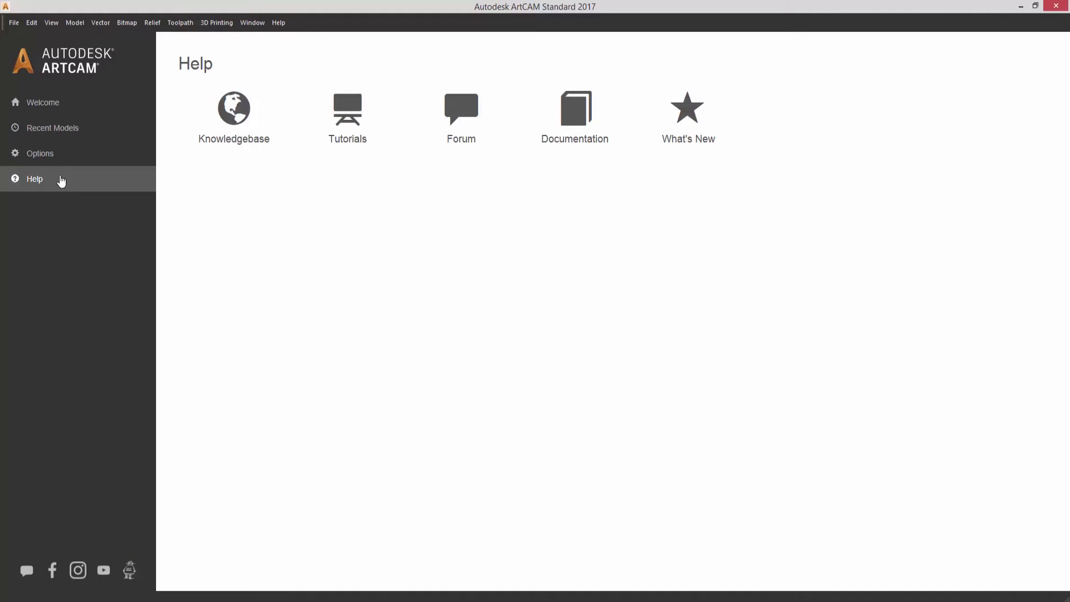
Create a new 150 × 100 mm model, trying each corner origin before settling on the centre
{"action": "left_click", "coordinate": [51, 110]}
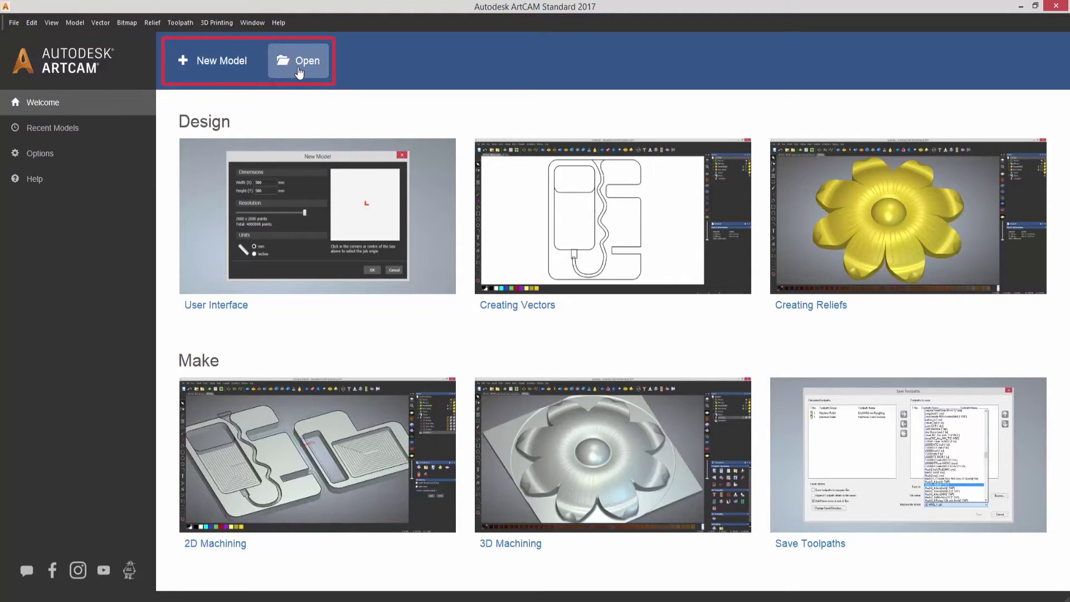
{"action": "left_click", "coordinate": [236, 74]}
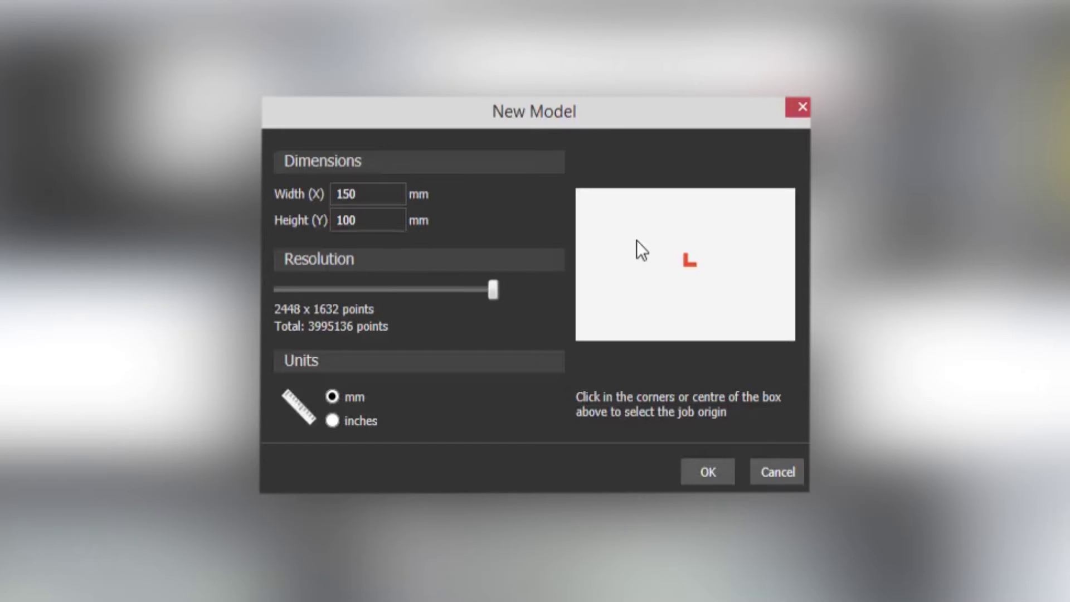
{"action": "left_click", "coordinate": [577, 337]}
{"action": "left_click", "coordinate": [577, 190]}
{"action": "left_click", "coordinate": [792, 191]}
{"action": "left_click", "coordinate": [796, 330]}
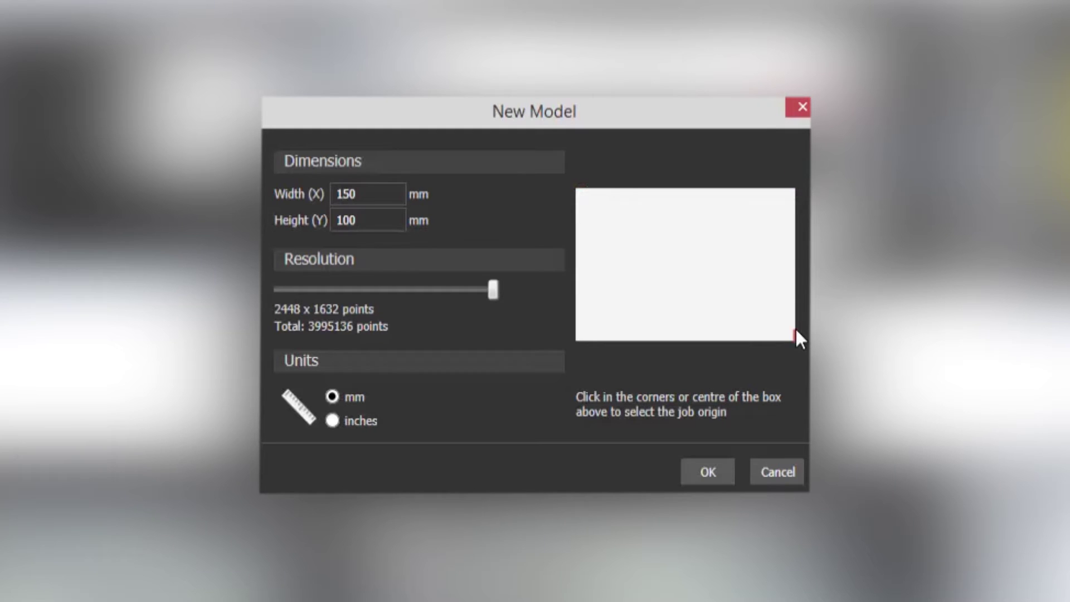
{"action": "left_click", "coordinate": [705, 267]}
{"action": "key", "text": "Return"}
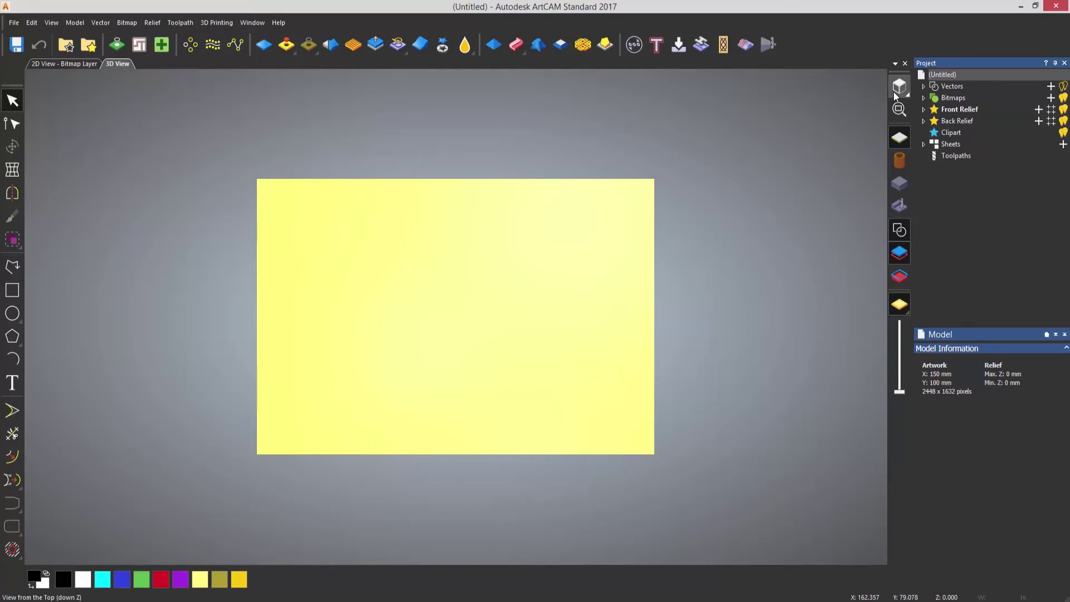
{"action": "mouse_move", "coordinate": [894, 92]}
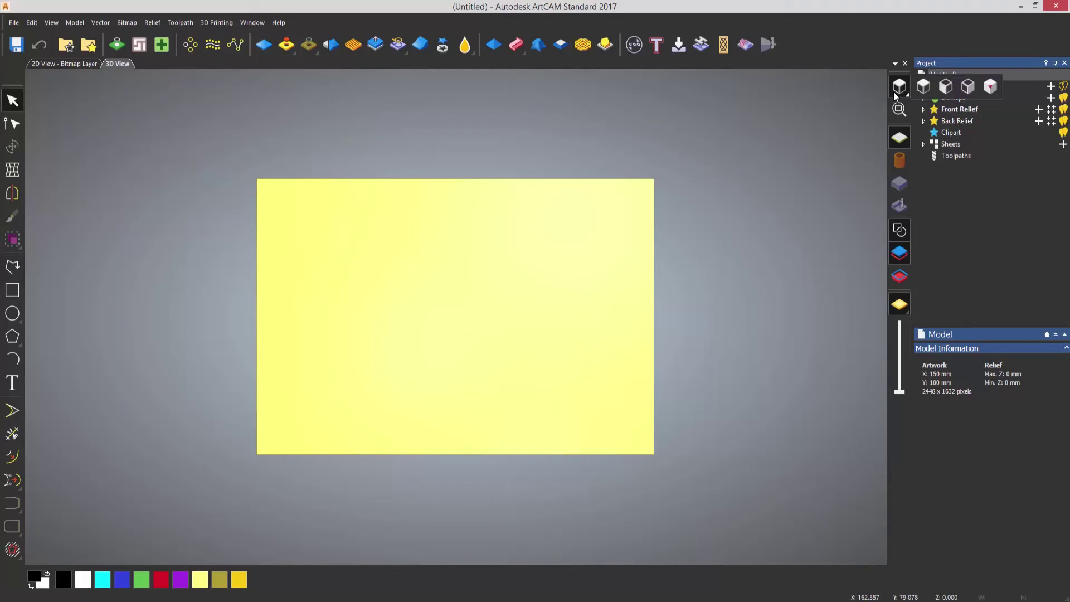
{"action": "left_click", "coordinate": [990, 87]}
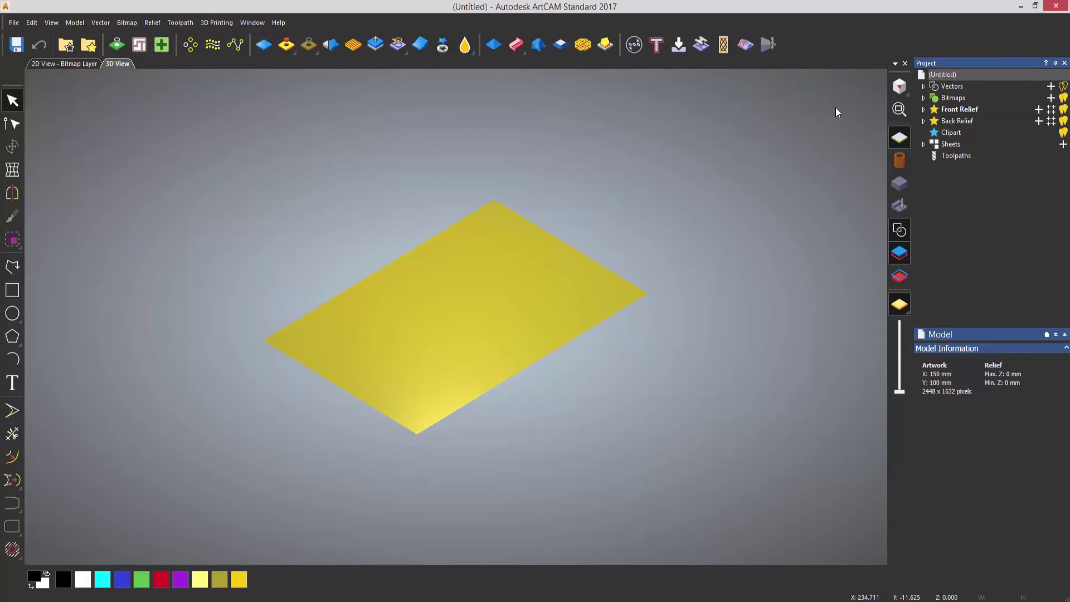
{"action": "left_click", "coordinate": [896, 87]}
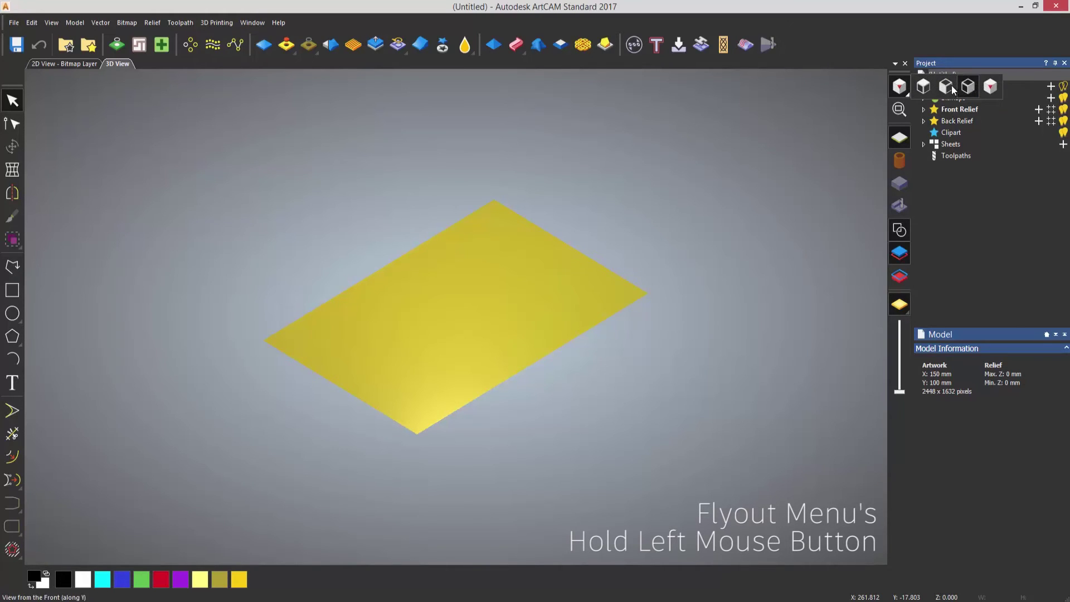
{"action": "left_click", "coordinate": [982, 87]}
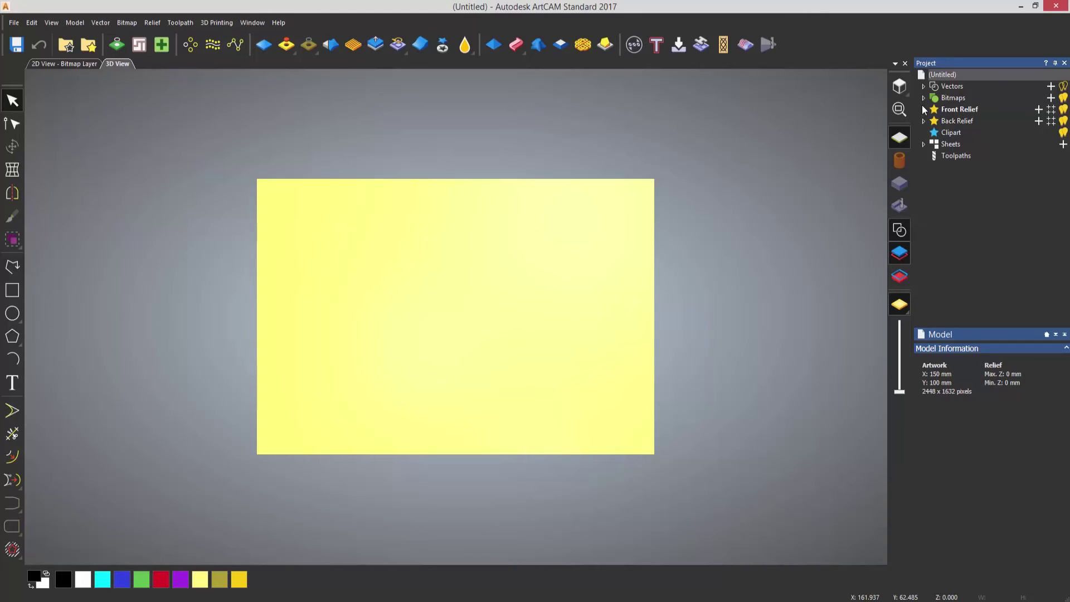
{"action": "left_click", "coordinate": [923, 87]}
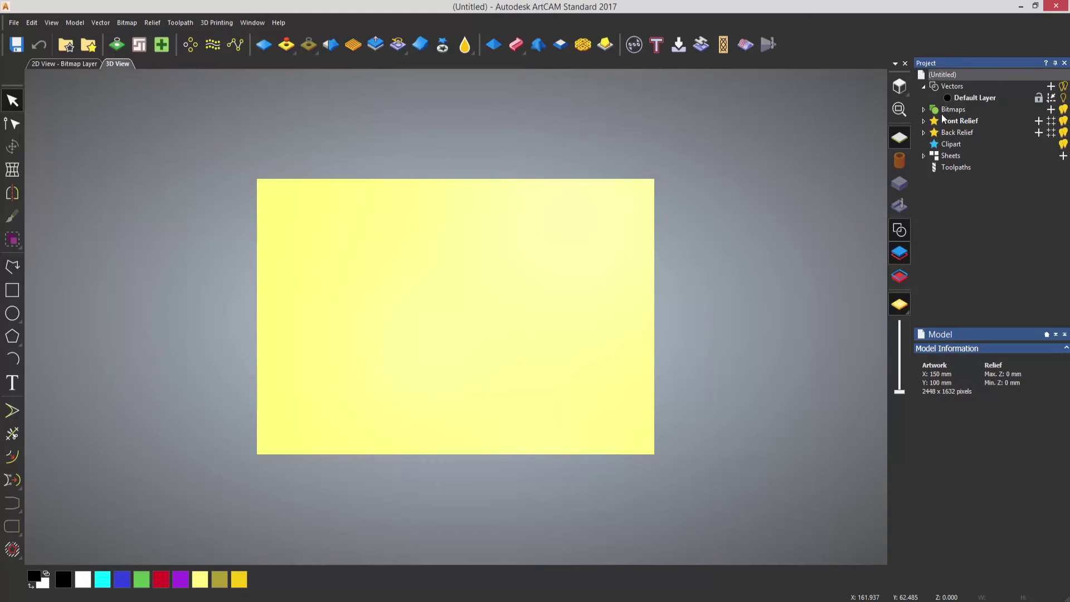
{"action": "left_click", "coordinate": [924, 87]}
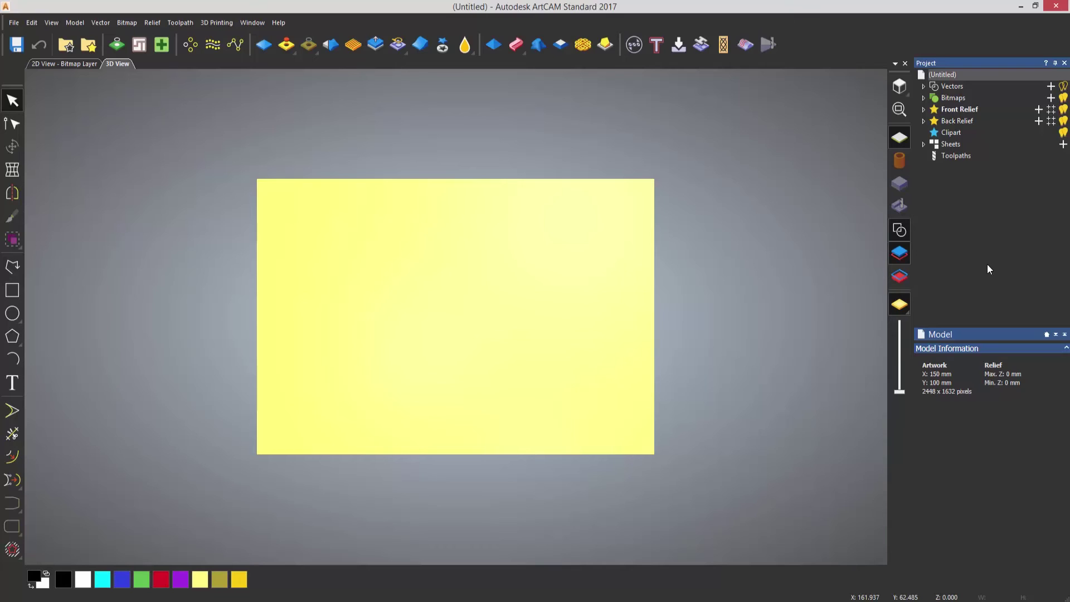
Step through Vectors and Front Relief in the Project tree, ending on the Toolpaths panel
{"action": "left_click", "coordinate": [954, 89]}
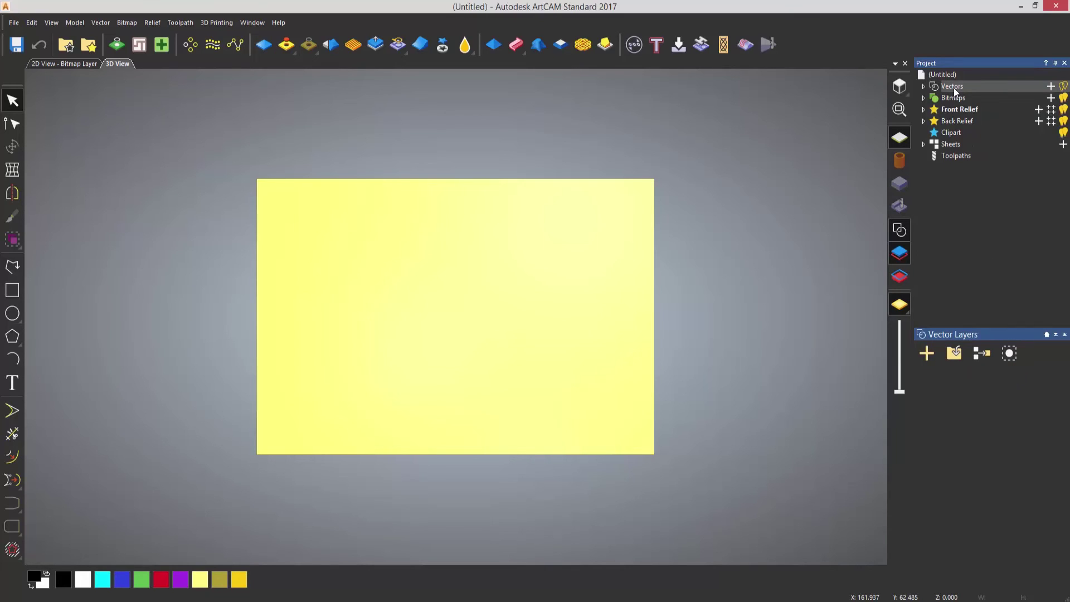
{"action": "left_click", "coordinate": [958, 112]}
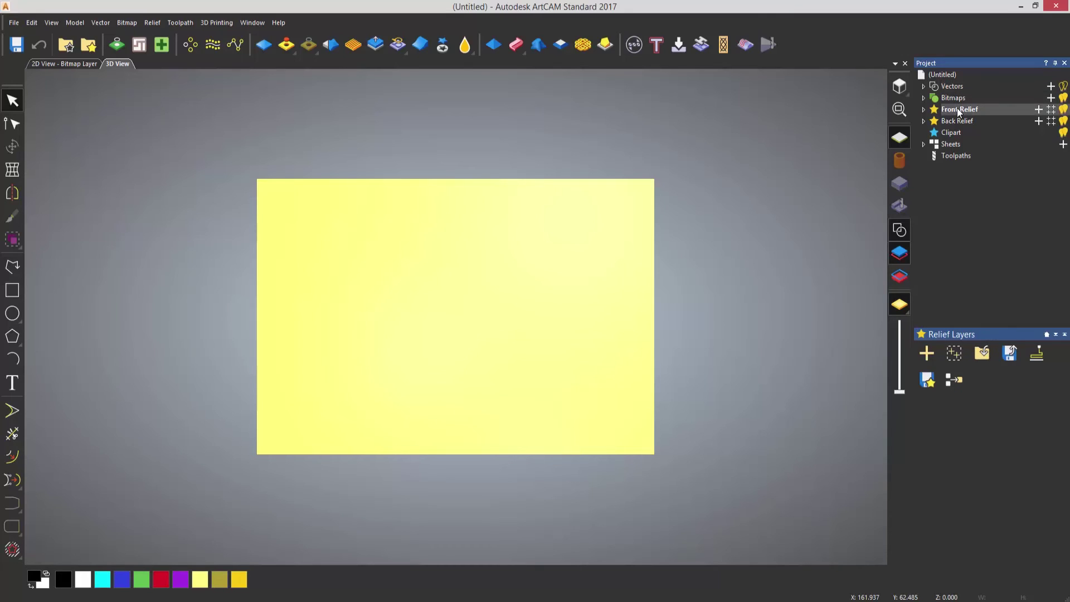
{"action": "left_click", "coordinate": [958, 157]}
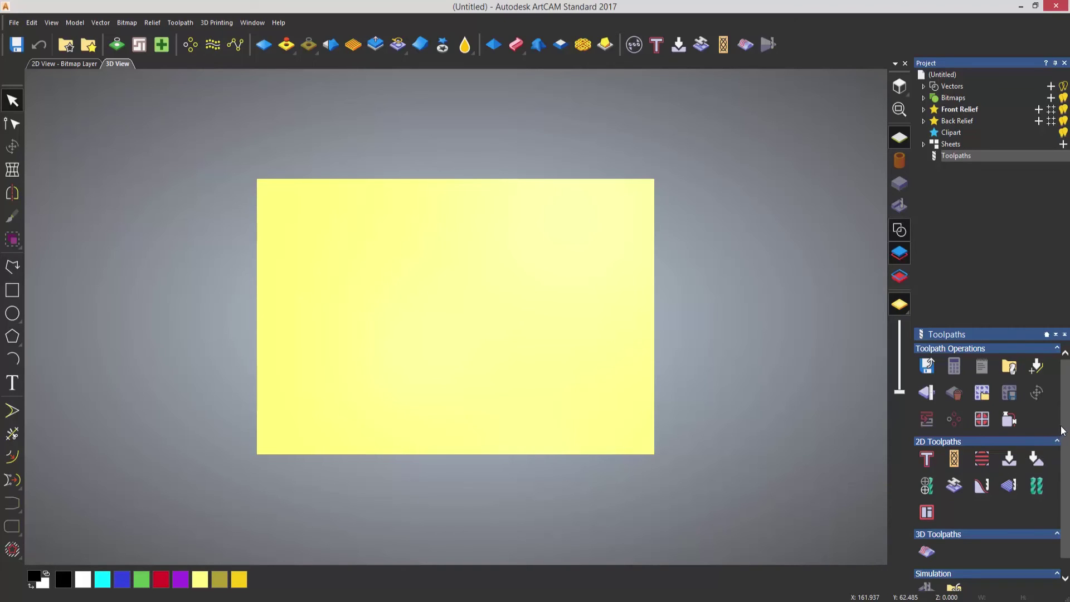
{"action": "scroll", "coordinate": [1062, 430], "scroll_direction": "down", "scroll_amount": 1}
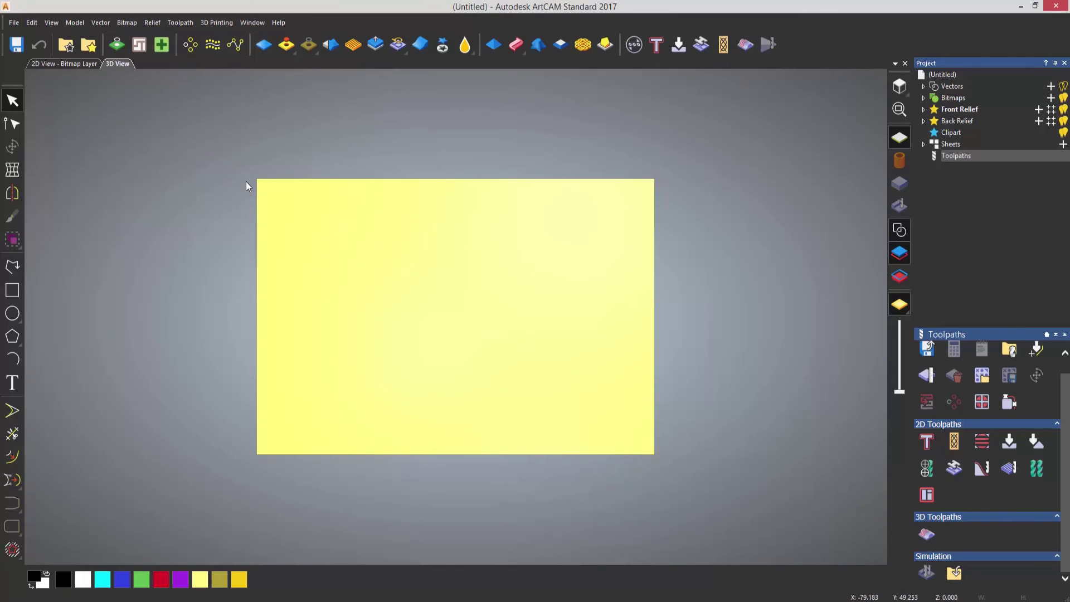
Browse the Relief, Toolpath and Vector menus, then select the 2D View - Bitmap Layer tab
{"action": "left_click", "coordinate": [159, 24]}
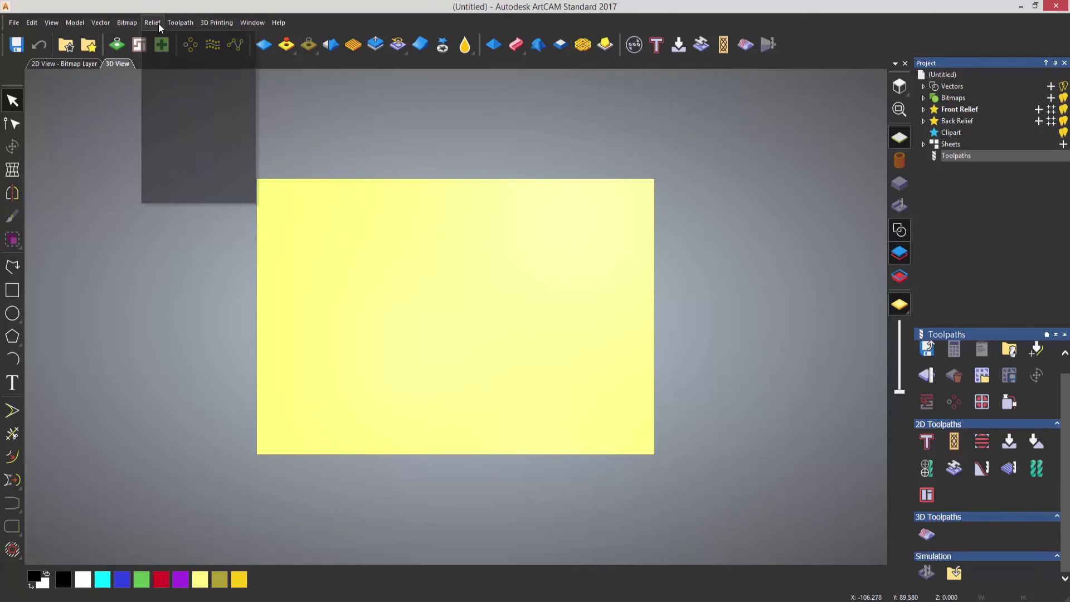
{"action": "mouse_move", "coordinate": [178, 22]}
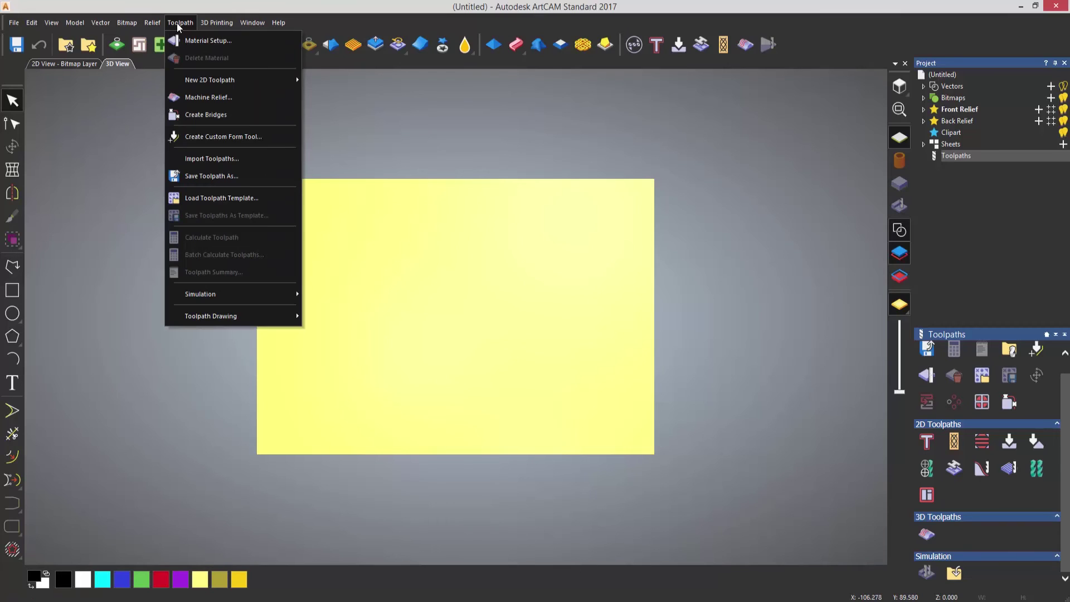
{"action": "mouse_move", "coordinate": [101, 22]}
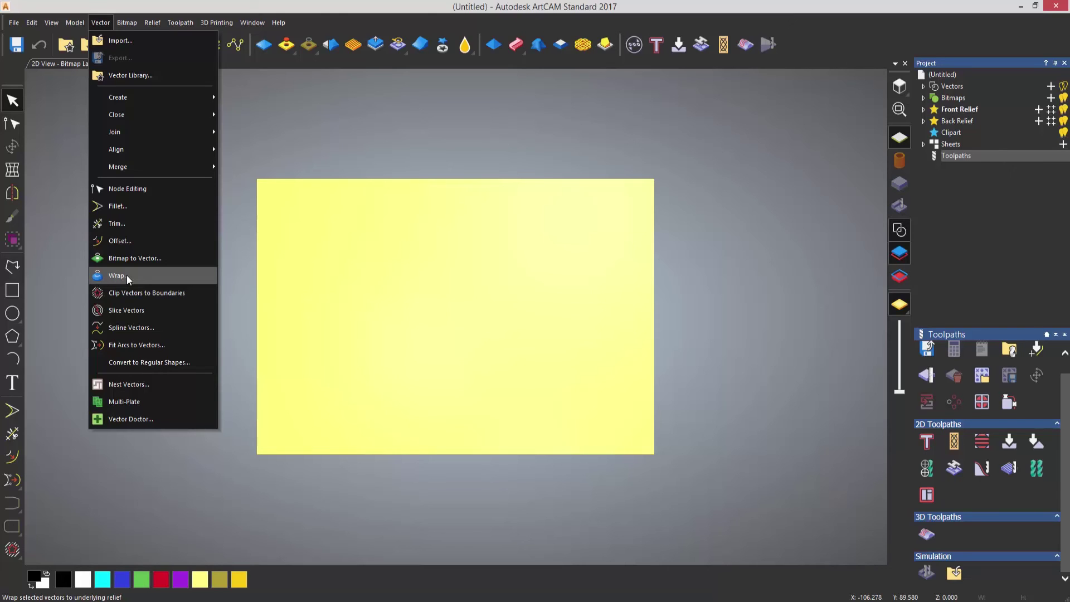
{"action": "left_click", "coordinate": [126, 275]}
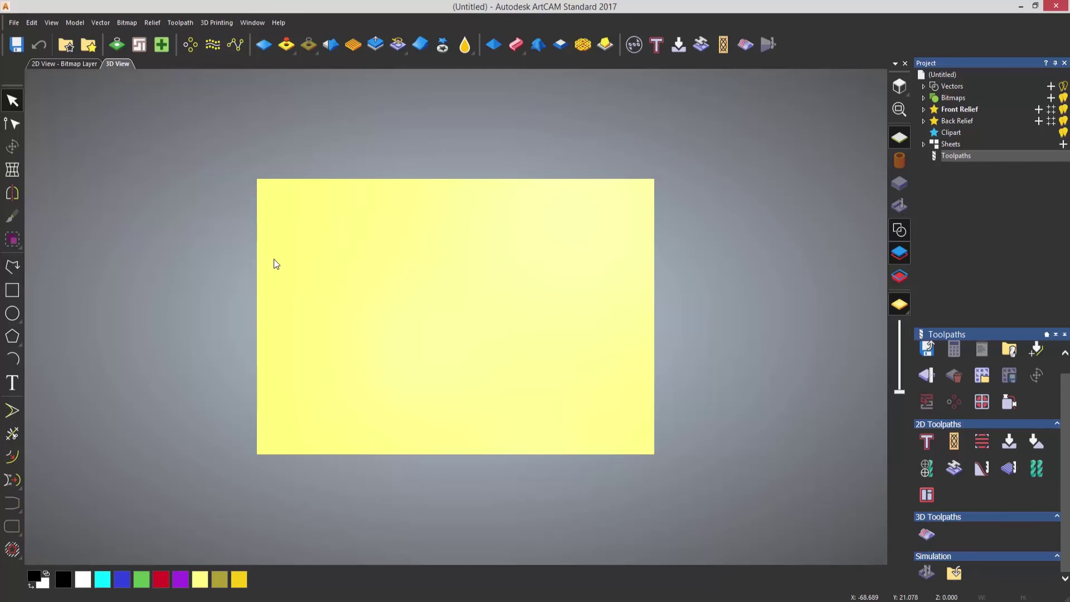
{"action": "left_click", "coordinate": [55, 63]}
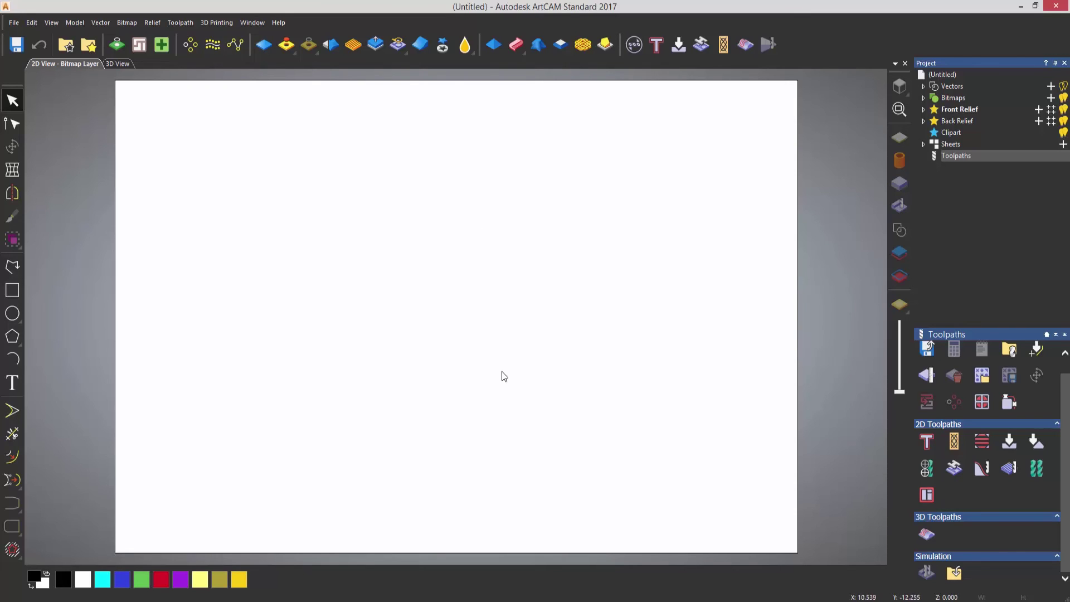
{"action": "scroll", "coordinate": [468, 324], "scroll_direction": "down", "scroll_amount": 3}
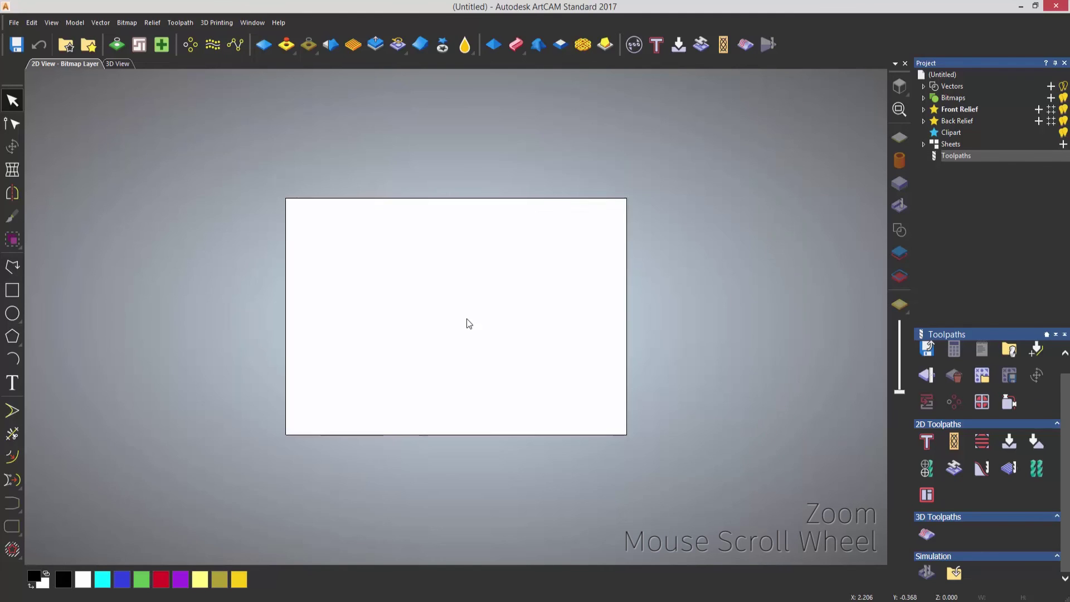
{"action": "scroll", "coordinate": [452, 322], "scroll_direction": "up", "scroll_amount": 4}
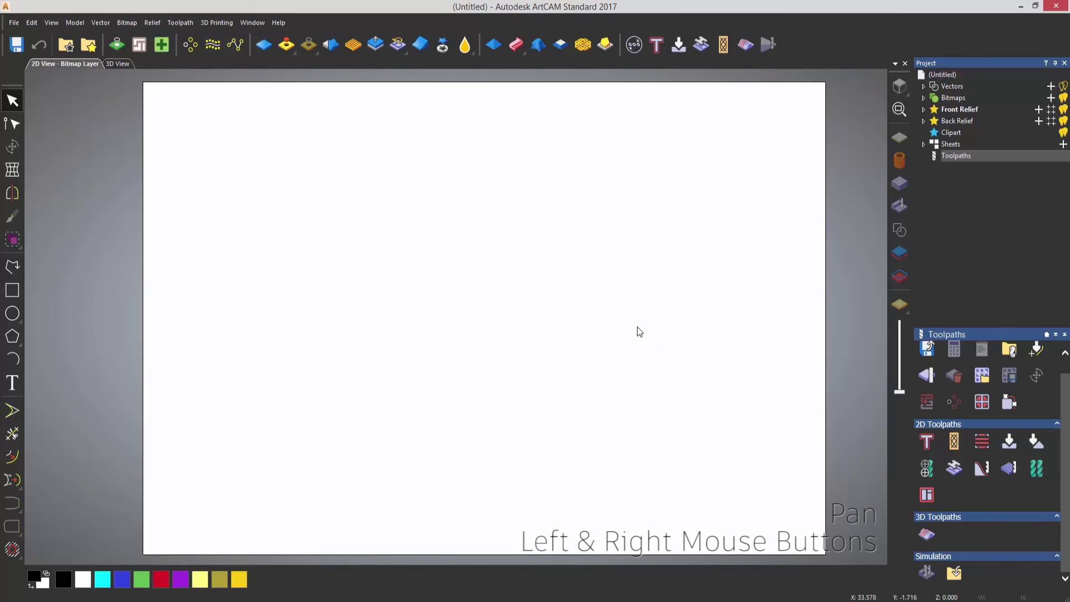
{"action": "left_click_drag", "start_coordinate": [640, 332], "coordinate": [581, 329]}
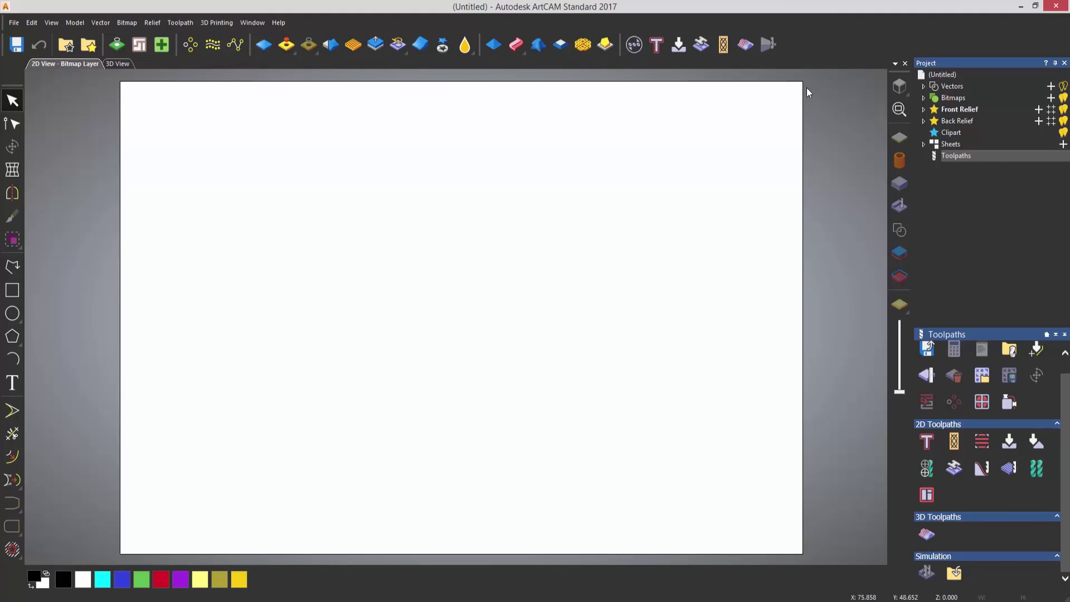
Return to the 3D View with F3, then pan, zoom and tilt the yellow plane into perspective
{"action": "key", "text": "F3"}
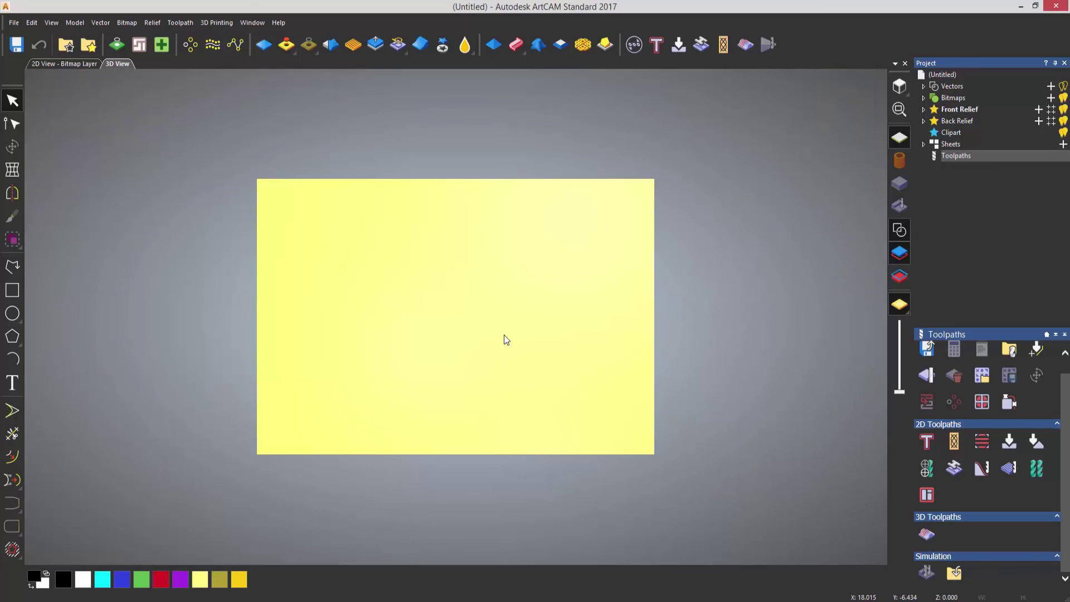
{"action": "mouse_move", "coordinate": [540, 339]}
{"action": "middle_mouse_down"}
{"action": "mouse_move", "coordinate": [358, 346]}
{"action": "mouse_move", "coordinate": [619, 346]}
{"action": "mouse_move", "coordinate": [559, 345]}
{"action": "middle_mouse_up"}
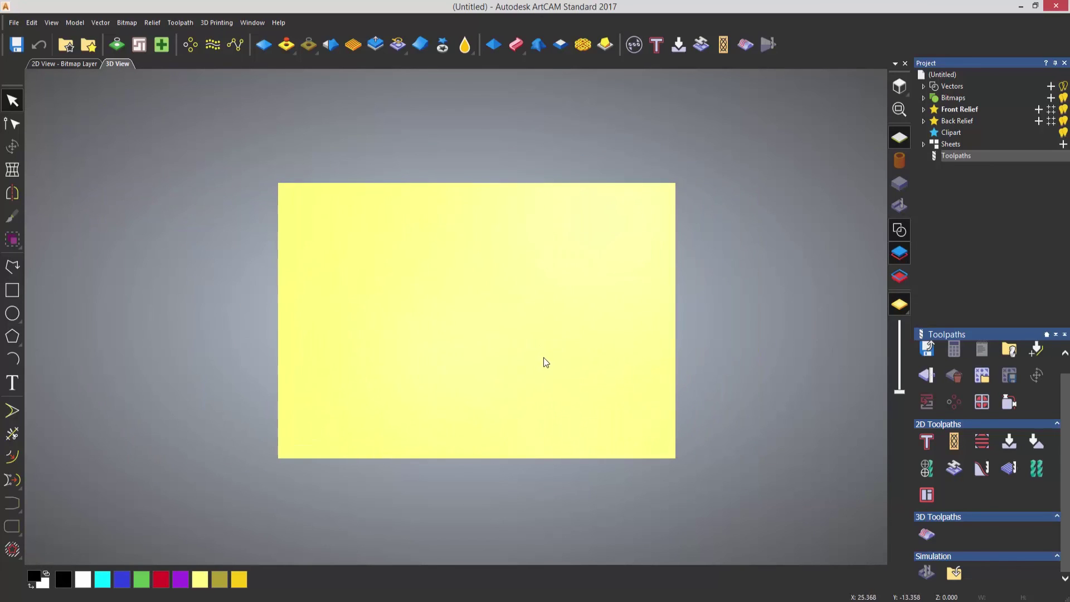
{"action": "scroll", "coordinate": [531, 359], "scroll_direction": "up", "scroll_amount": 3}
{"action": "scroll", "coordinate": [512, 343], "scroll_direction": "down", "scroll_amount": 2}
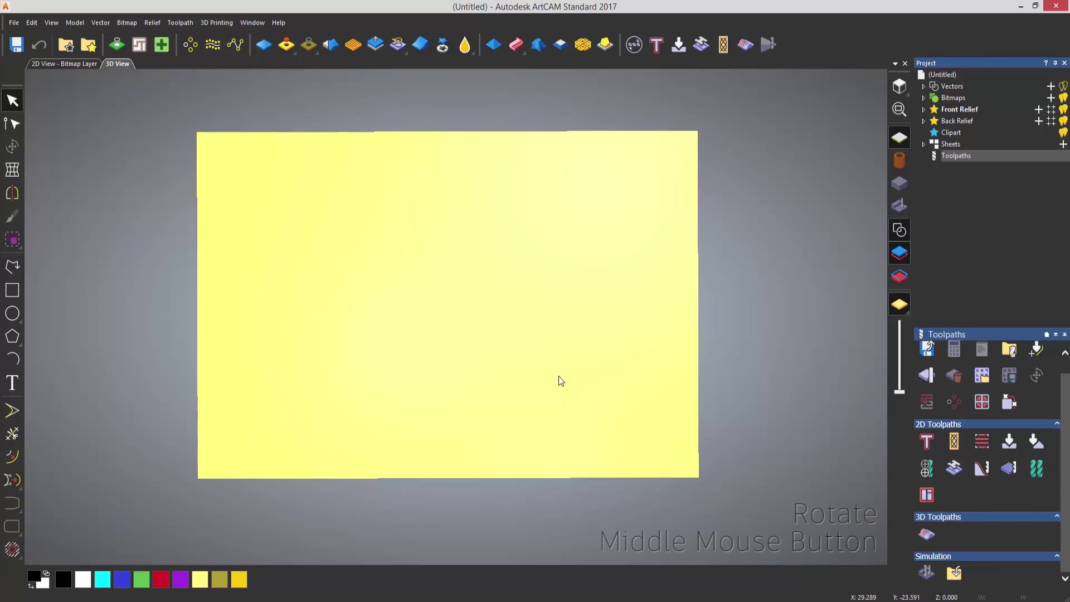
{"action": "middle_click_drag", "start_coordinate": [559, 377], "coordinate": [582, 230]}
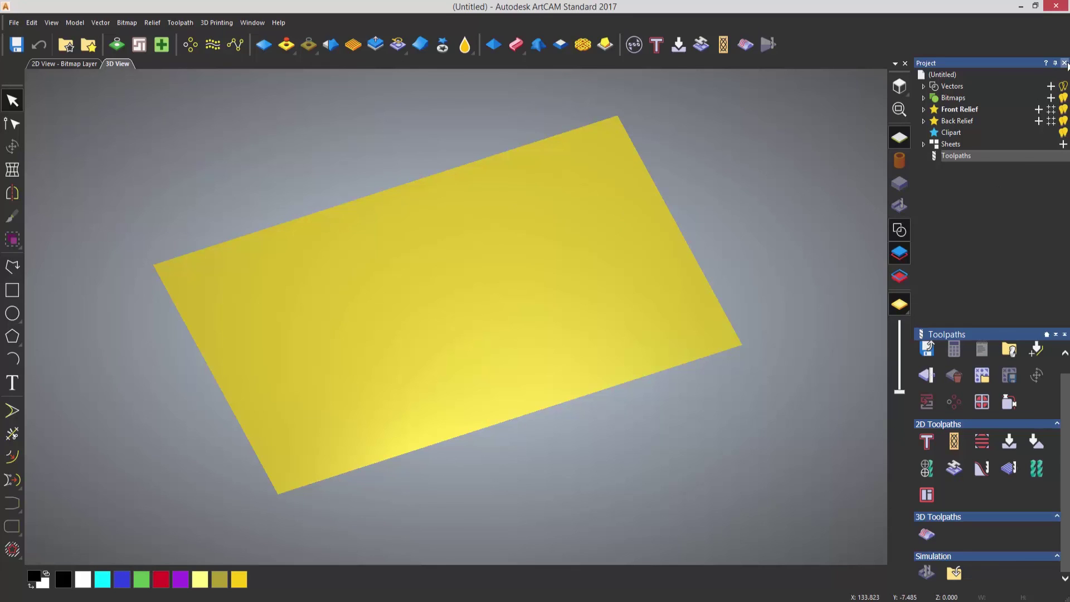
Undock the Project panel and close the floating Design toolbar, then apply Window > Reset Layout
{"action": "left_click_drag", "start_coordinate": [1034, 64], "coordinate": [547, 344]}
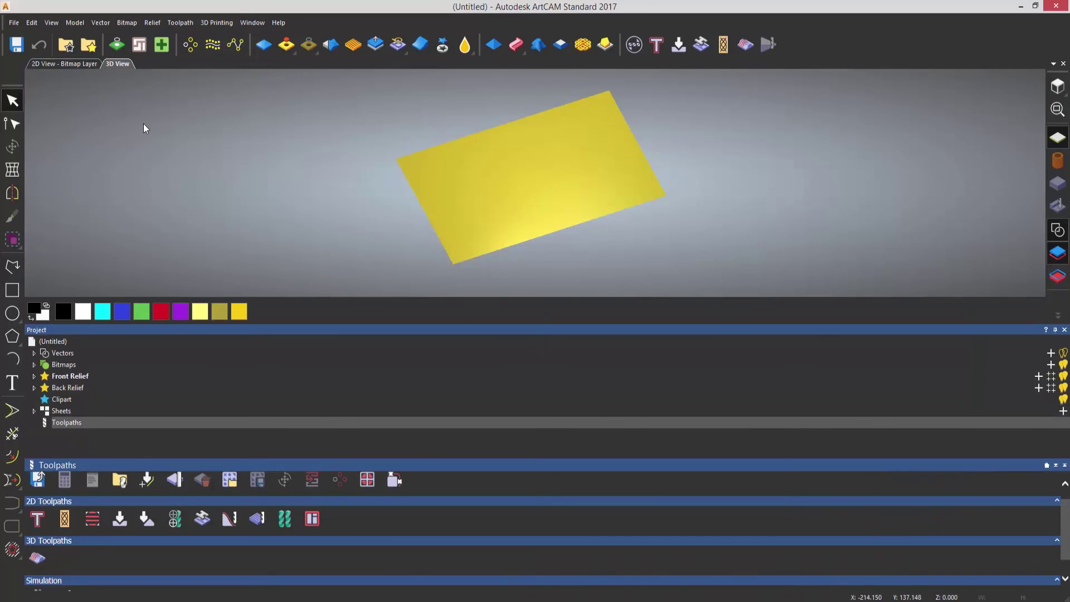
{"action": "left_click_drag", "start_coordinate": [14, 85], "coordinate": [342, 104]}
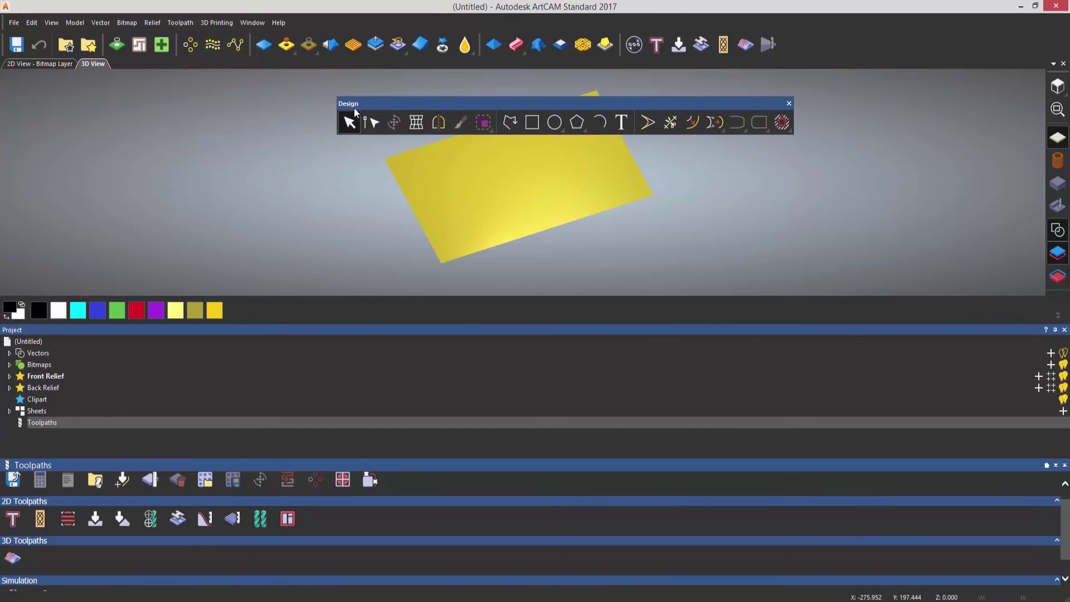
{"action": "left_click", "coordinate": [789, 104]}
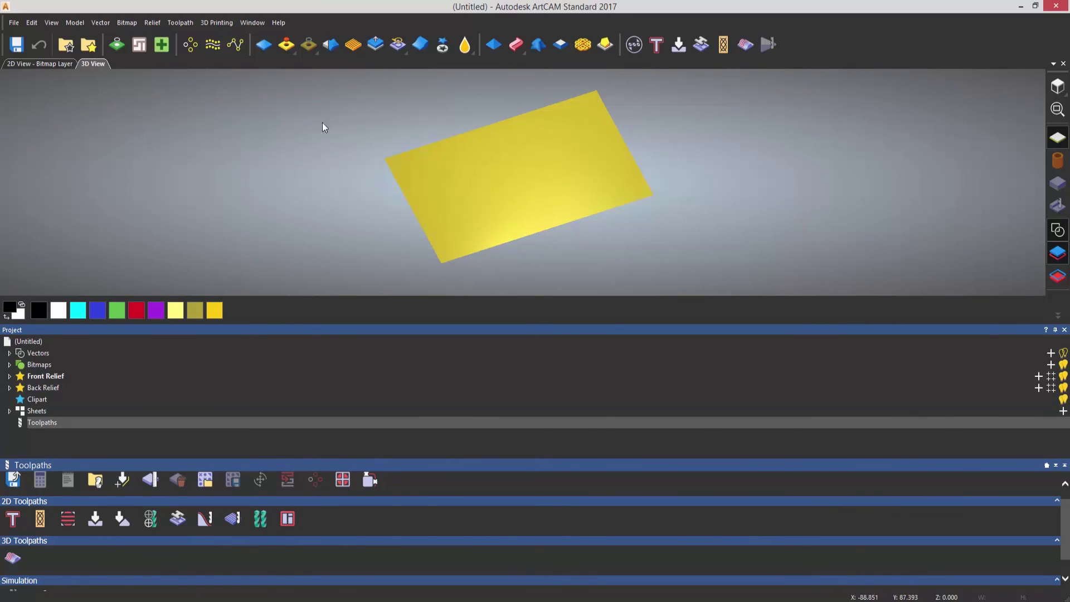
{"action": "left_click", "coordinate": [252, 23]}
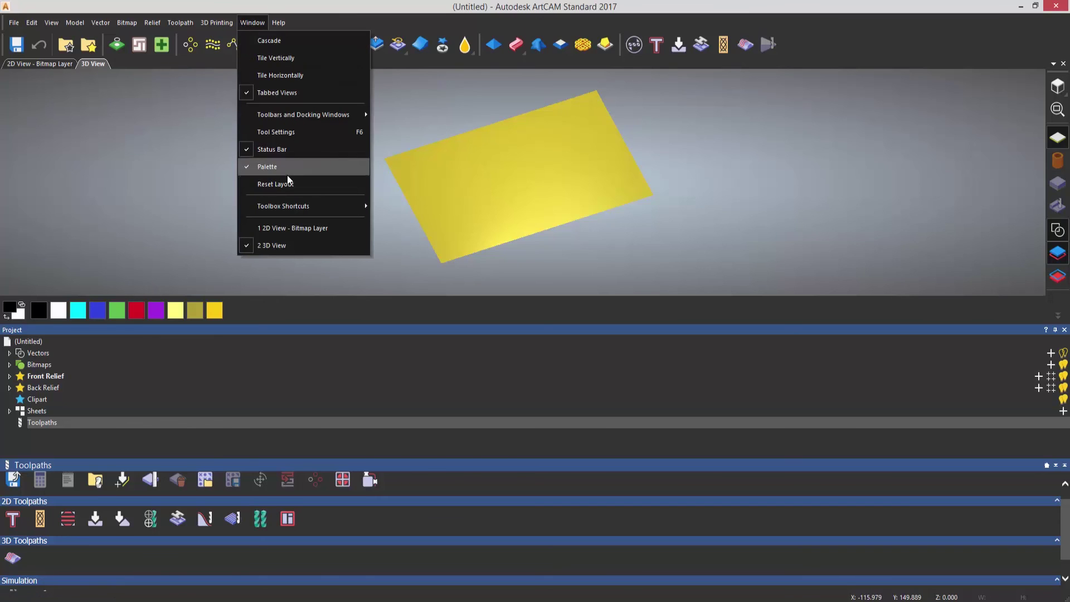
{"action": "left_click", "coordinate": [299, 184]}
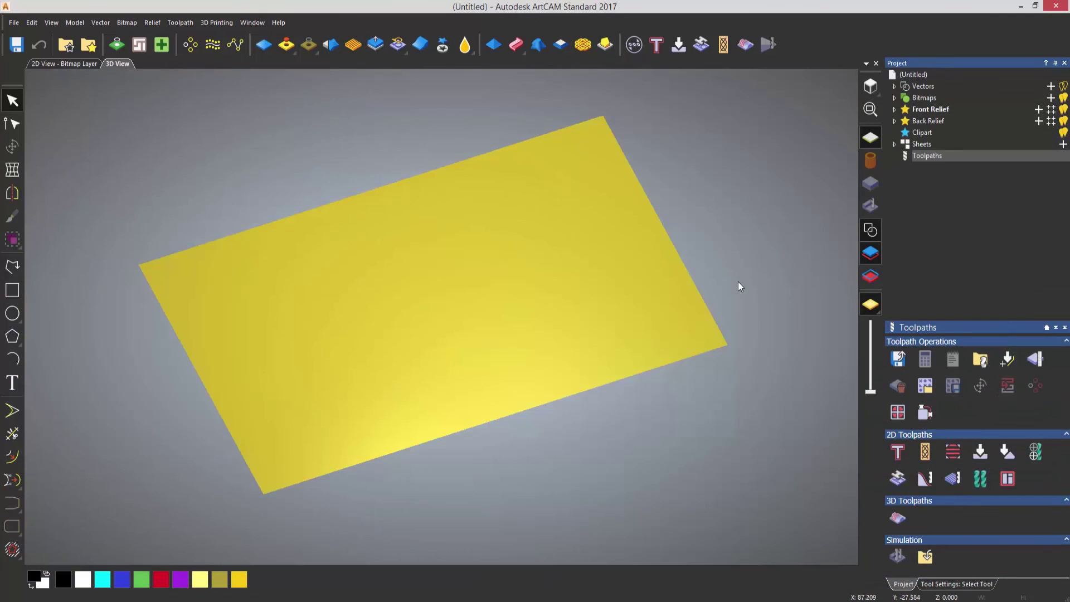